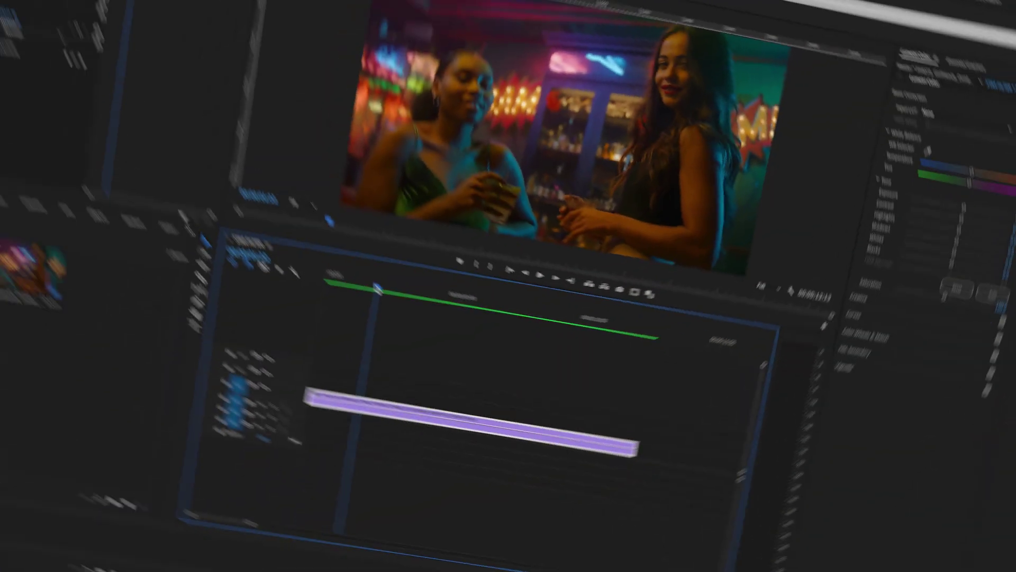
Step: Alt-drag copies of the bar clip from V1 onto V2, then from V2 onto V3
{"action": "left_click_drag", "start_coordinate": [437, 314], "coordinate": [585, 314]}
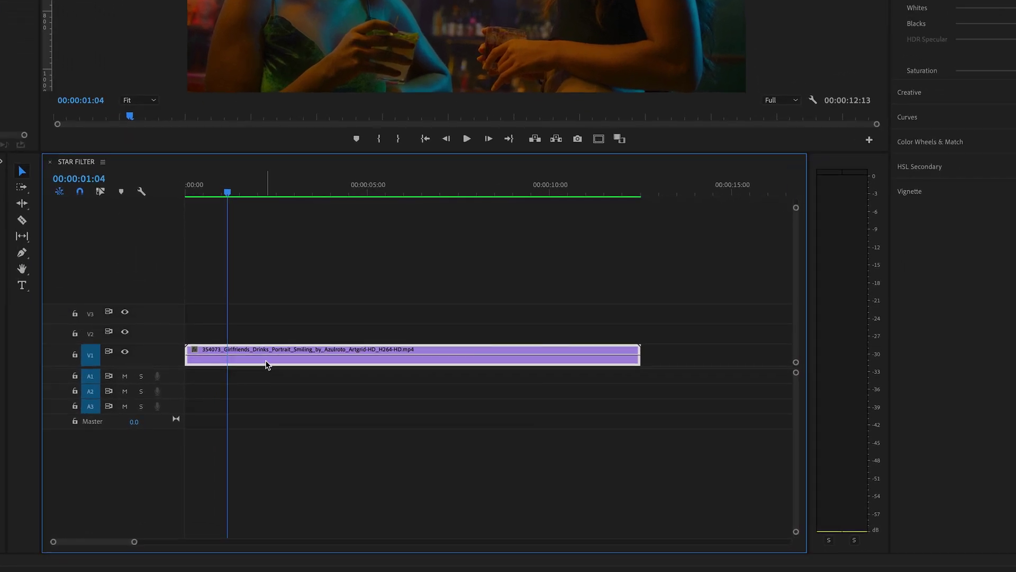
{"action": "key", "text": "alt"}
{"action": "left_click_drag", "start_coordinate": [267, 363], "coordinate": [275, 341]}
{"action": "left_click", "coordinate": [269, 336]}
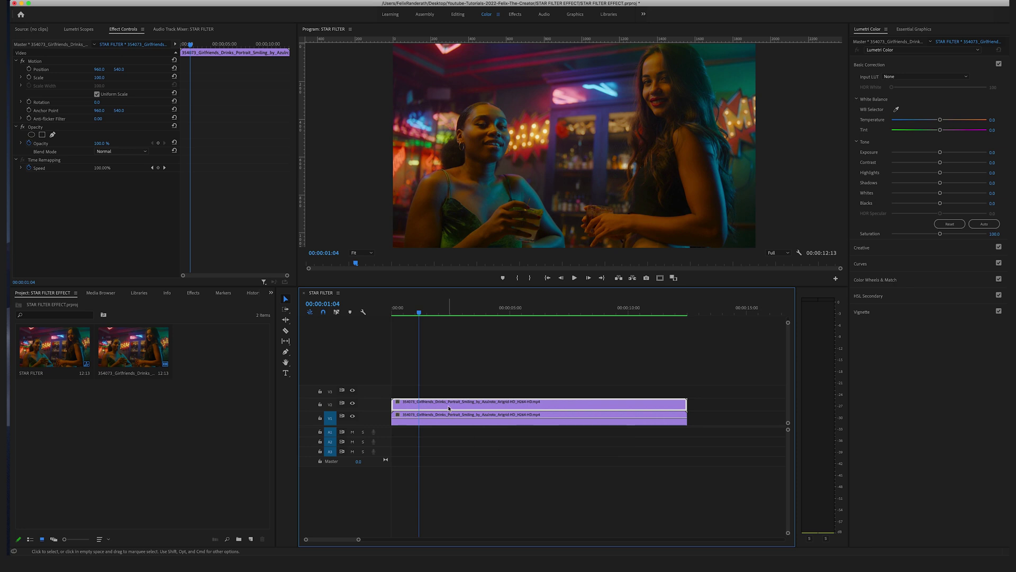
{"action": "left_click_drag", "start_coordinate": [448, 407], "coordinate": [450, 392]}
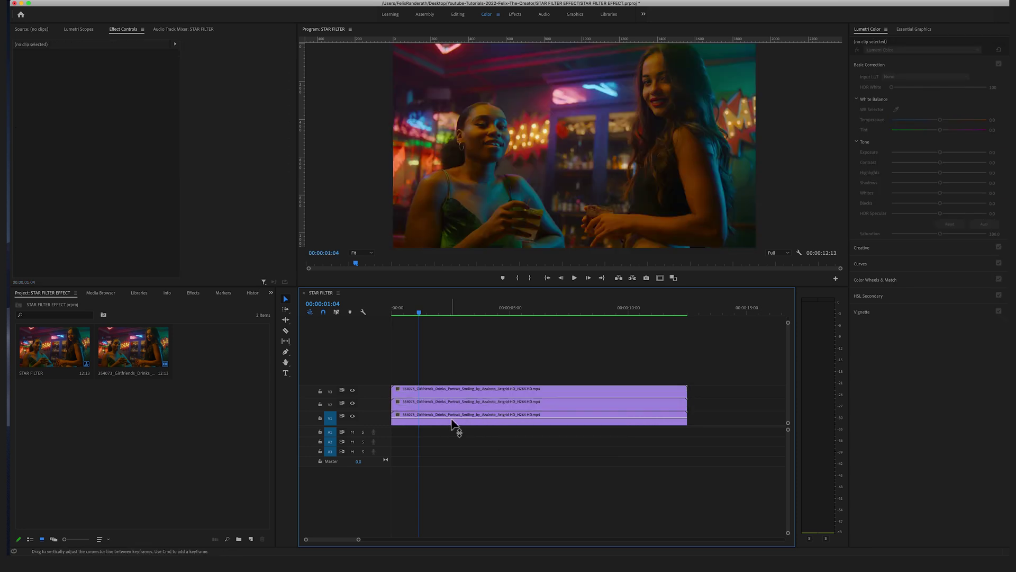
{"action": "left_click", "coordinate": [194, 292]}
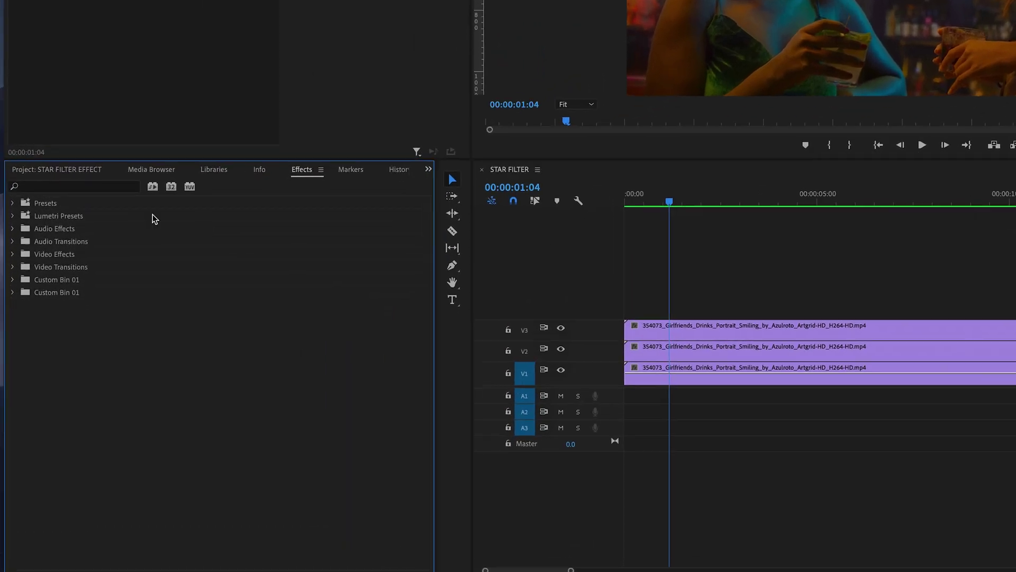
Step: Search effects for 'direc' and drop Directional Blur onto both the V2 and V3 copies
{"action": "left_click", "coordinate": [55, 188]}
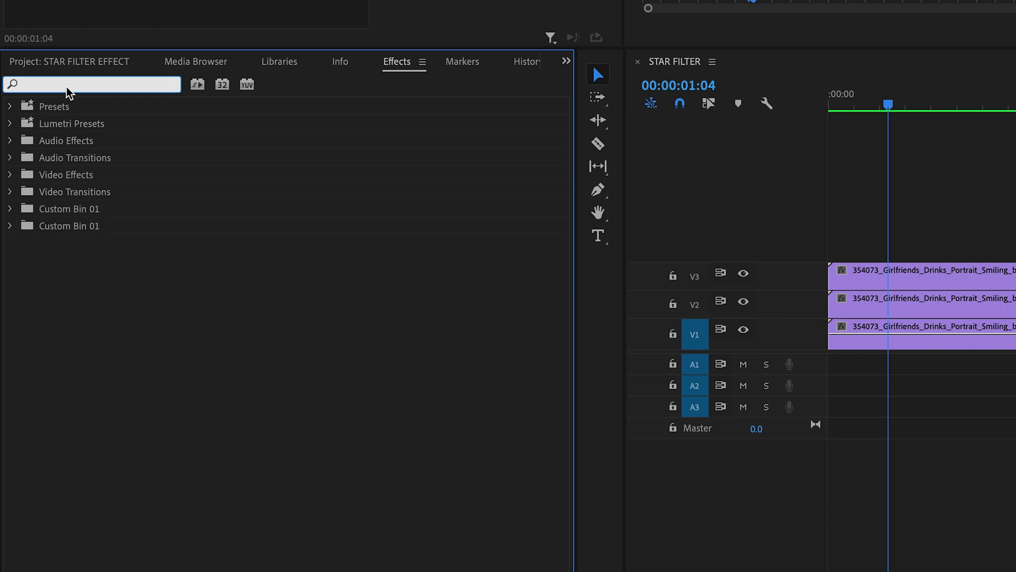
{"action": "type", "text": "directional"}
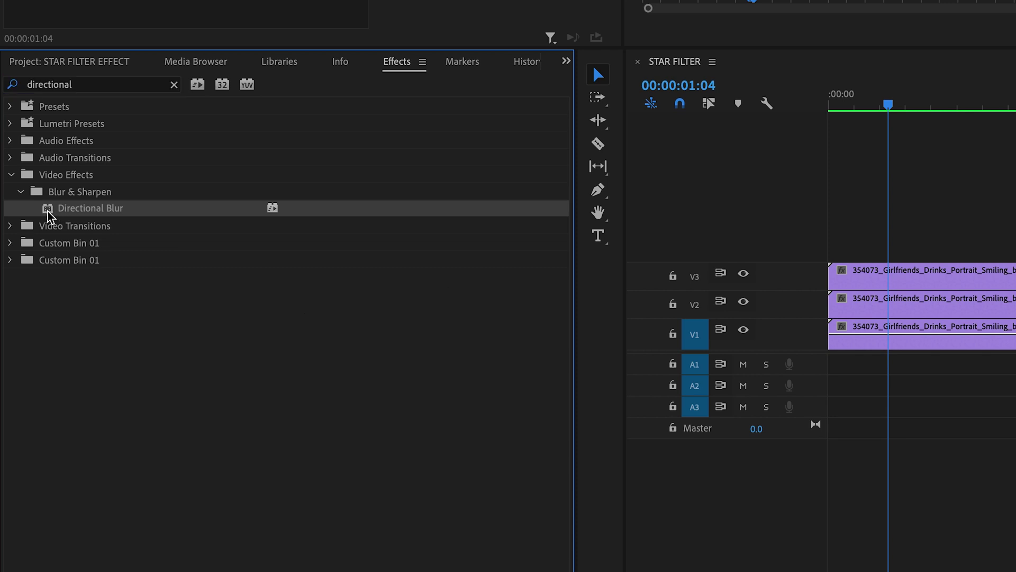
{"action": "left_click_drag", "start_coordinate": [49, 214], "coordinate": [919, 317]}
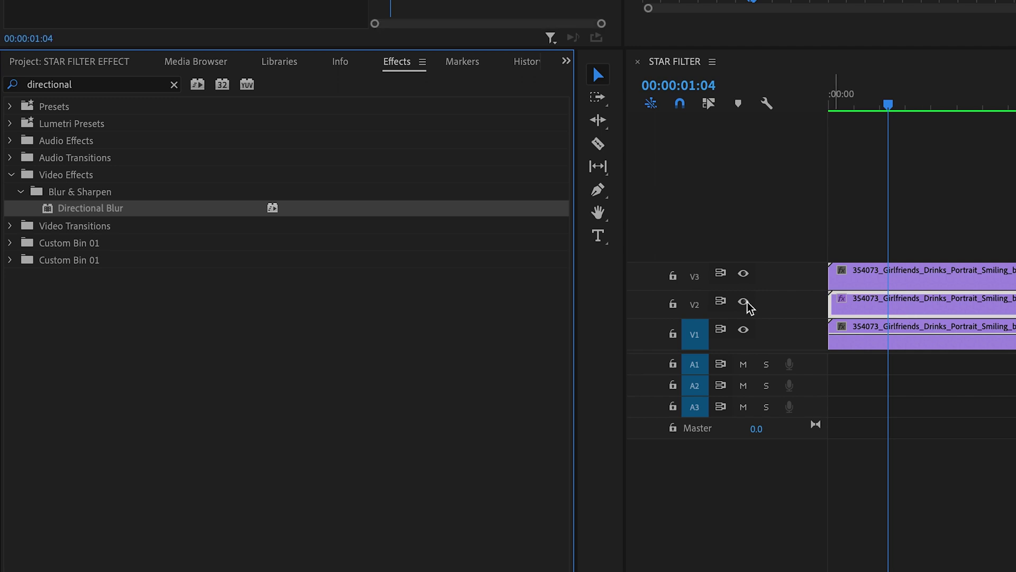
{"action": "left_click_drag", "start_coordinate": [53, 209], "coordinate": [872, 281]}
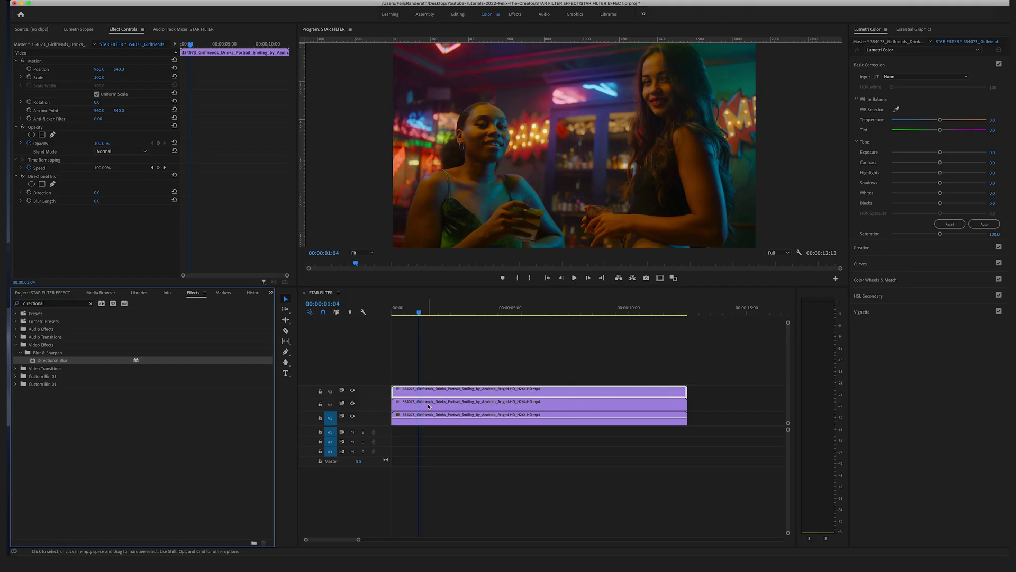
{"action": "left_click", "coordinate": [421, 407]}
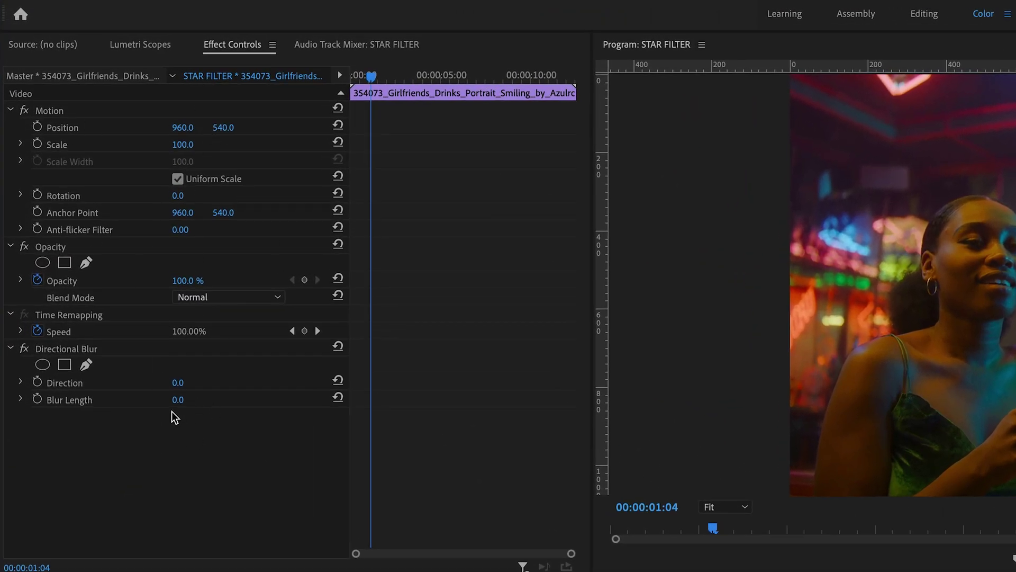
Step: Enter Direction 45 and Blur Length 150 in the V2 copy's Directional Blur
{"action": "left_click", "coordinate": [178, 383]}
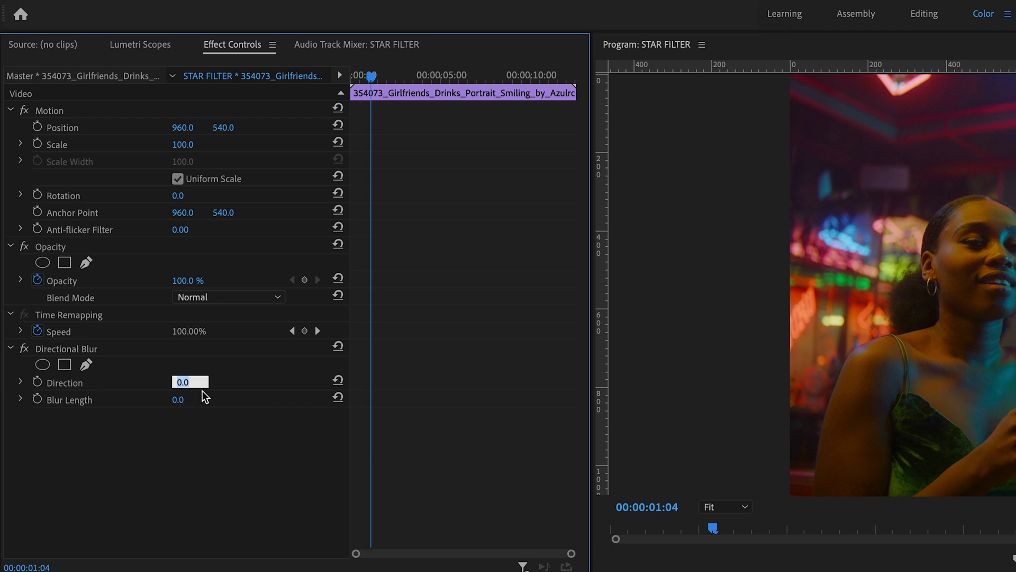
{"action": "type", "text": "45"}
{"action": "left_click", "coordinate": [180, 400]}
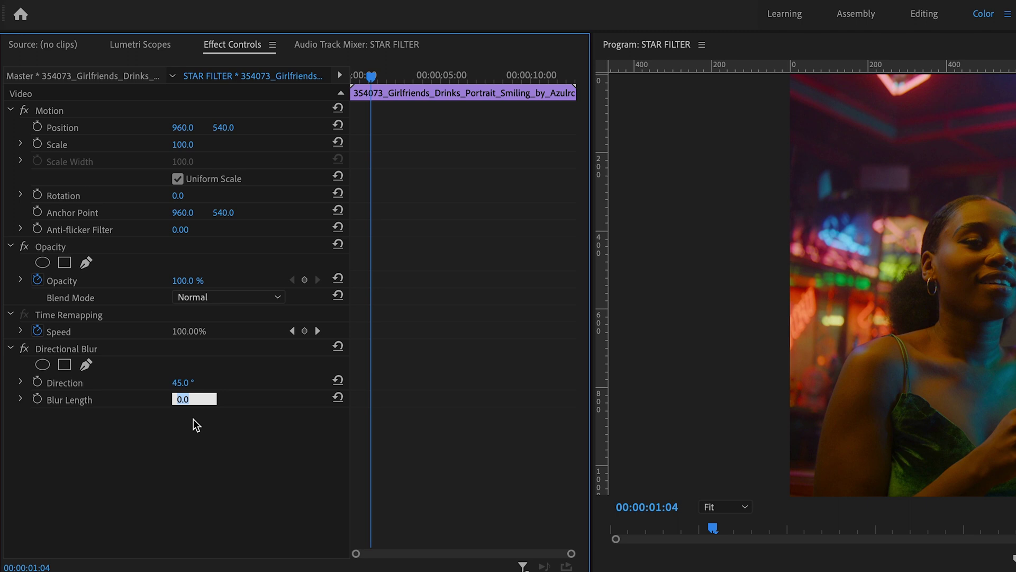
{"action": "type", "text": "150"}
{"action": "key", "text": "Return"}
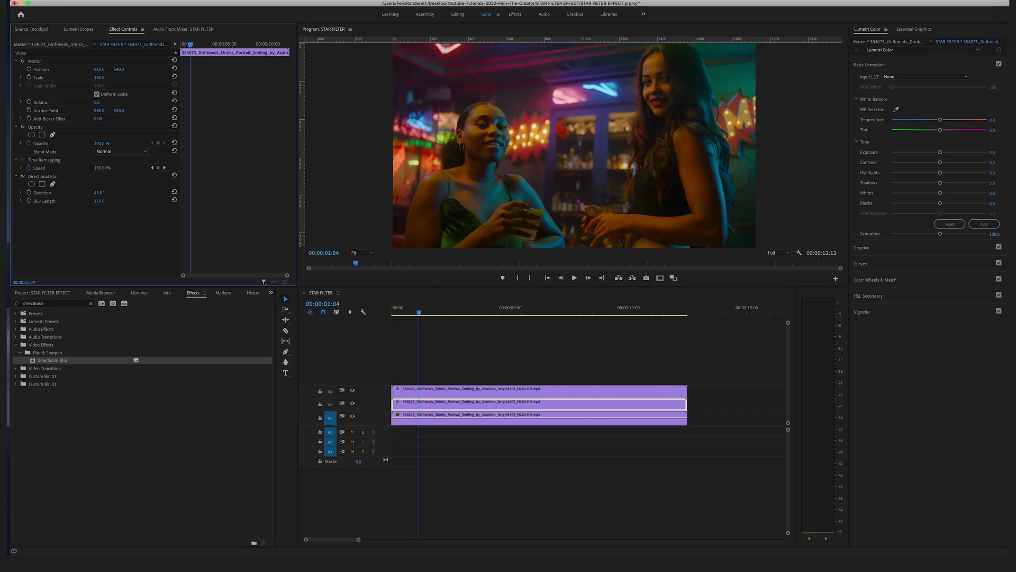
{"action": "left_click", "coordinate": [444, 395]}
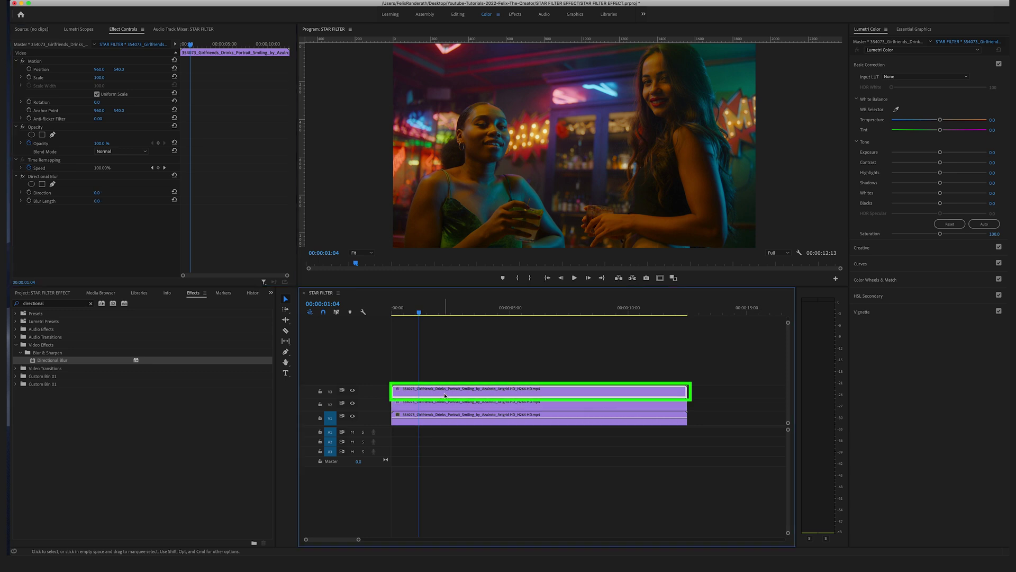
Step: Enter Direction -45 and Blur Length 200 in the V3 copy's Directional Blur
{"action": "left_click", "coordinate": [97, 193]}
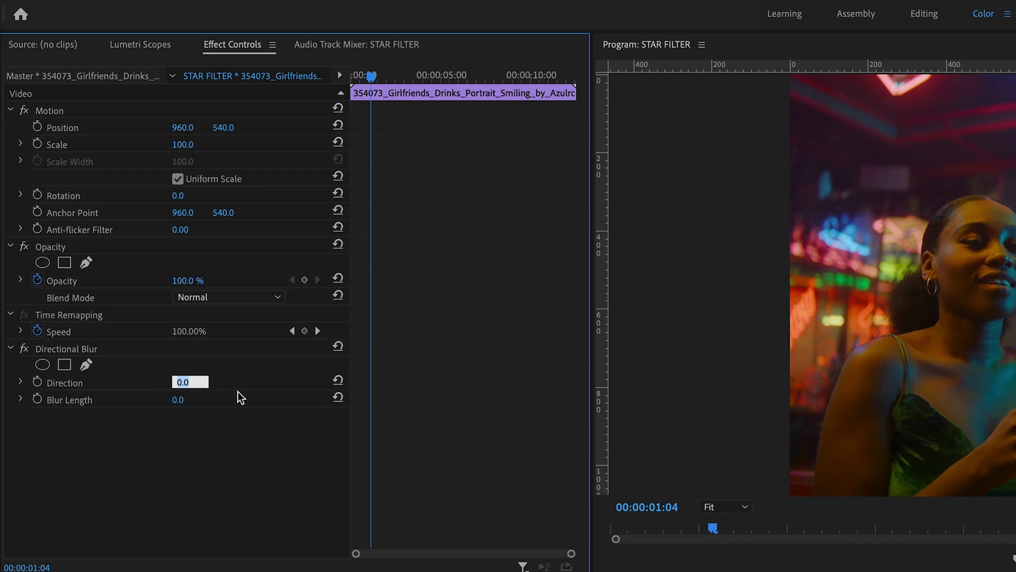
{"action": "type", "text": "-45"}
{"action": "key", "text": "Return"}
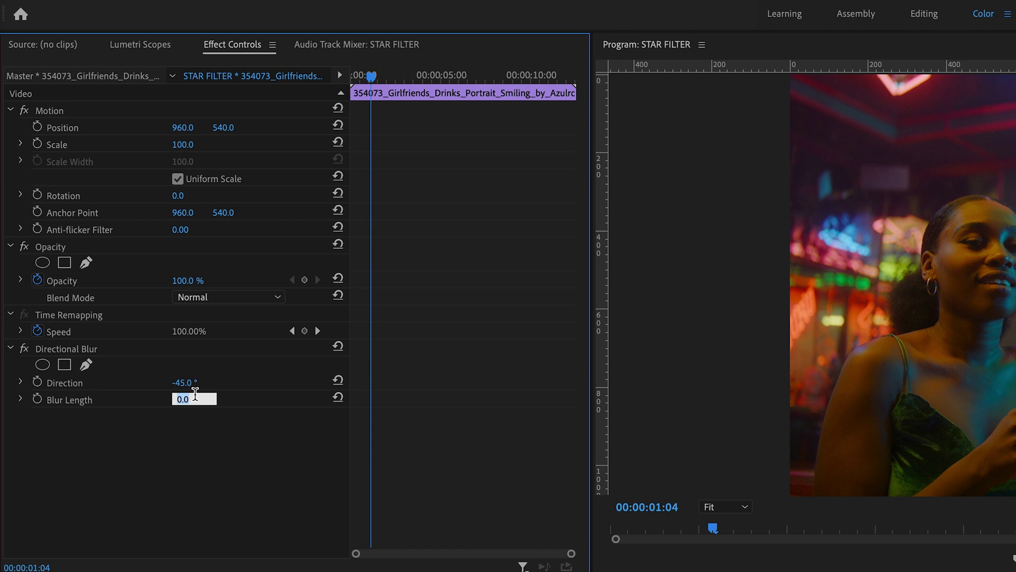
{"action": "type", "text": "2"}
{"action": "key", "text": "Return"}
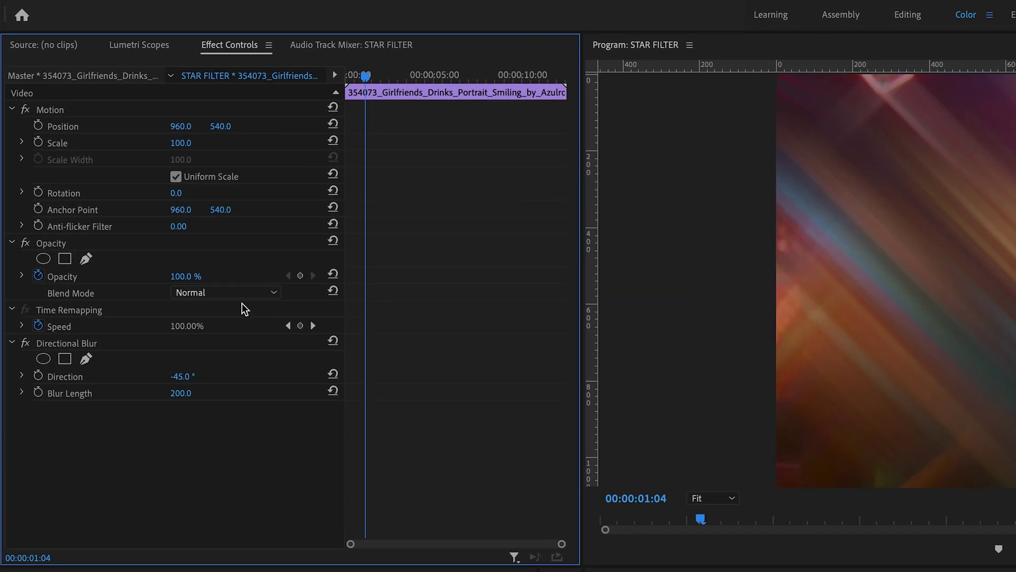
Step: Set the Opacity Blend Mode to Screen on the V3 copy, then on the V2 copy
{"action": "left_click", "coordinate": [257, 292]}
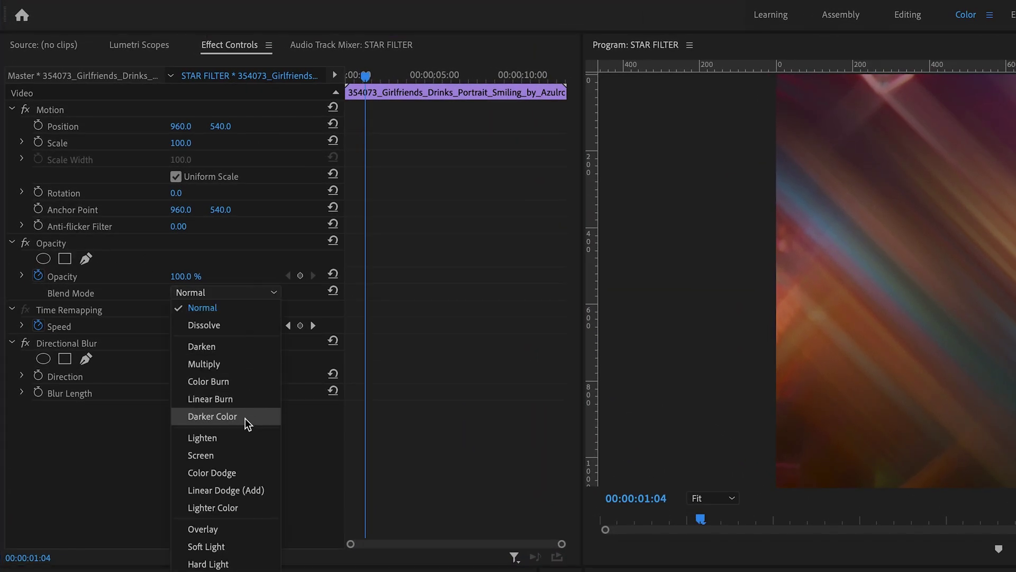
{"action": "left_click", "coordinate": [240, 454]}
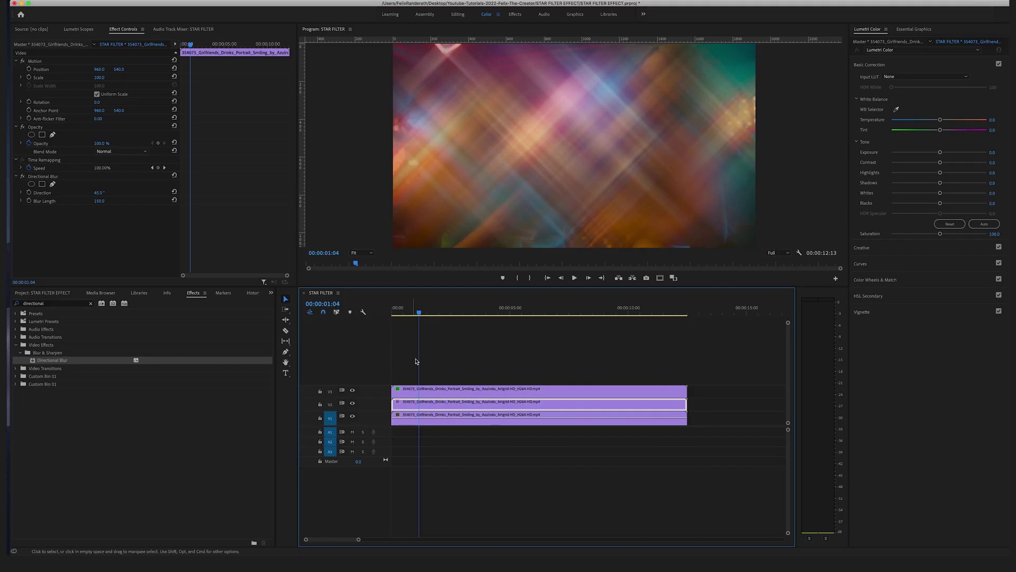
{"action": "left_click", "coordinate": [450, 406]}
{"action": "left_click", "coordinate": [126, 153]}
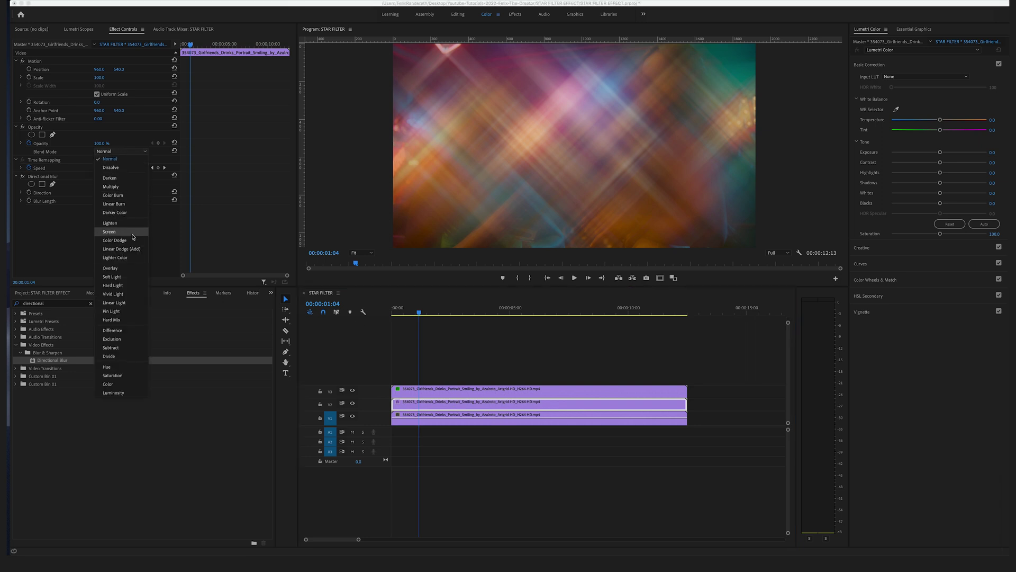
{"action": "left_click", "coordinate": [130, 233]}
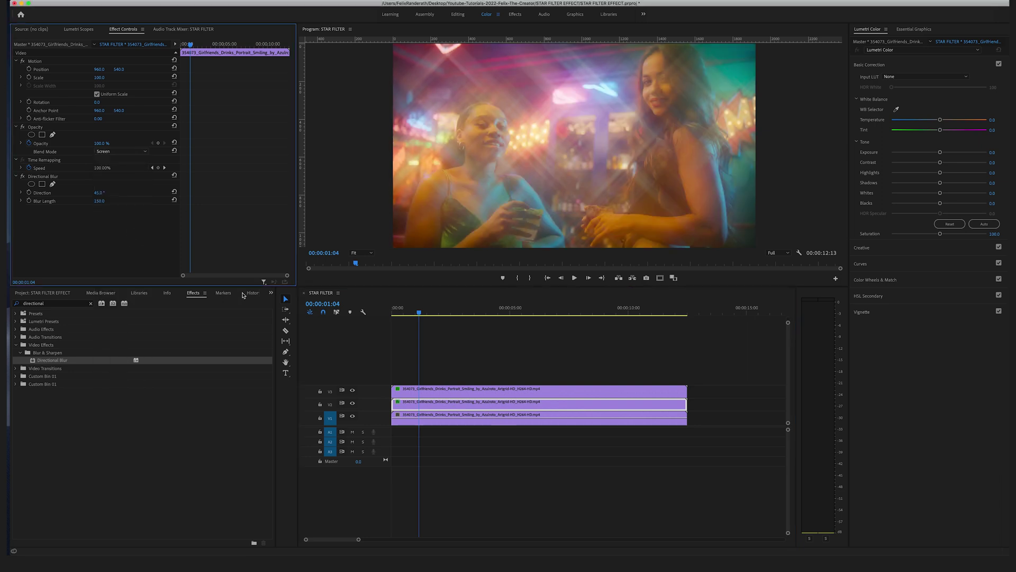
{"action": "left_click_drag", "start_coordinate": [413, 312], "coordinate": [604, 313]}
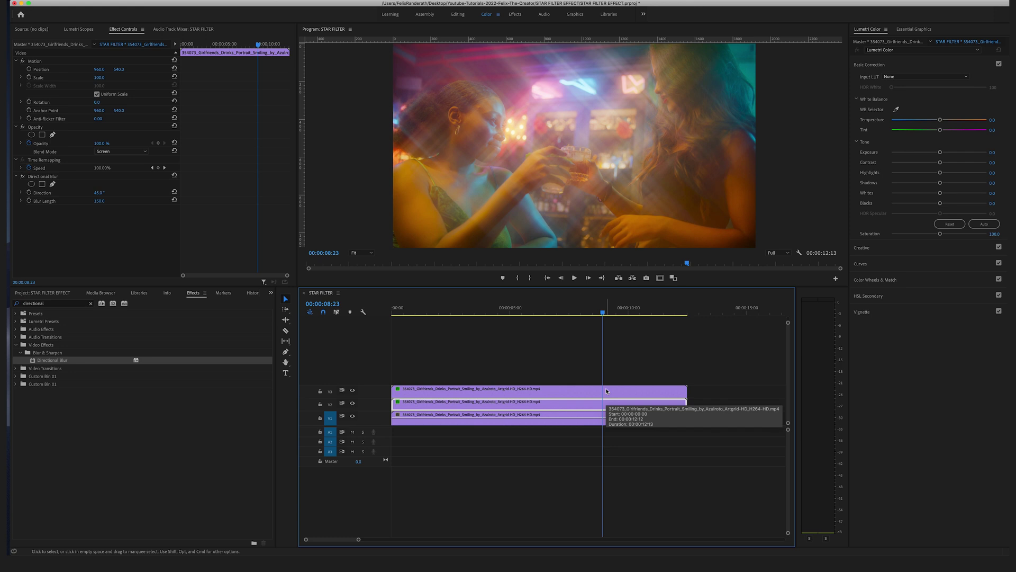
{"action": "key", "text": "shift+Left"}
{"action": "key", "text": "shift+Left"}
{"action": "key", "text": "shift+Left"}
{"action": "key", "text": "shift+Left"}
{"action": "key", "text": "shift+Left"}
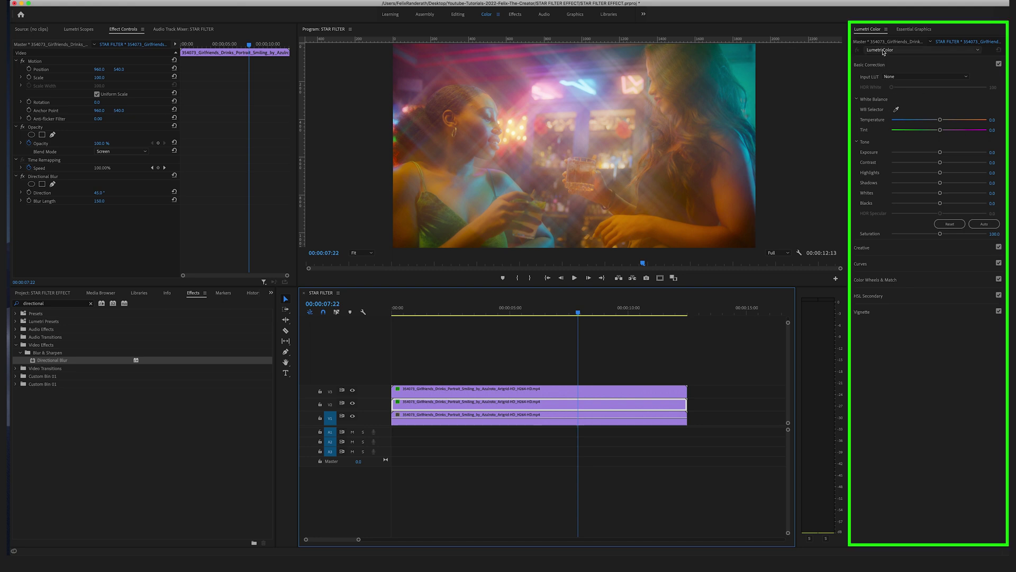
Step: In Basic Correction, darken V2's Shadows to -84.4 and lower Contrast, then drop V3's Shadows to -100
{"action": "left_click", "coordinate": [887, 65]}
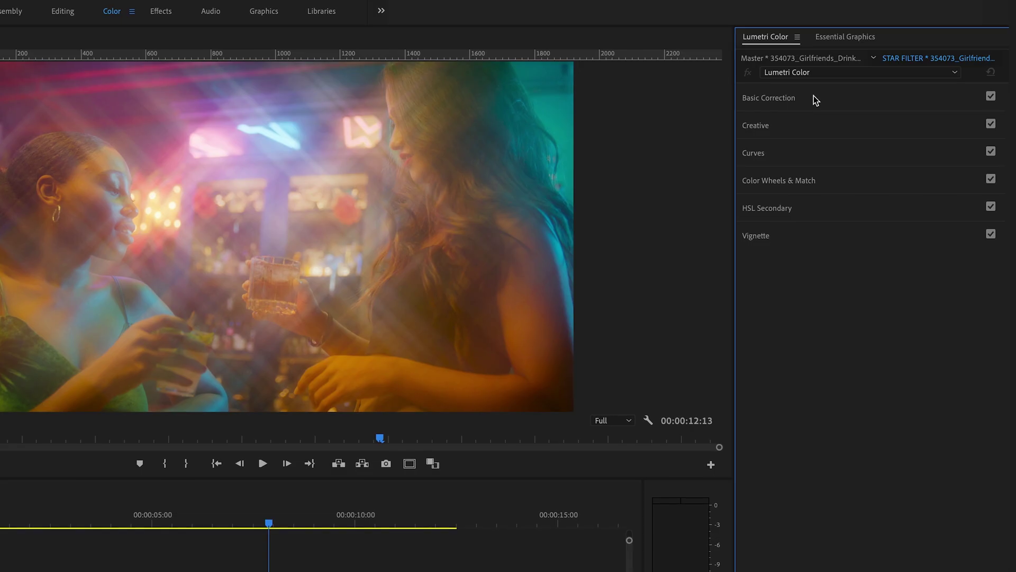
{"action": "left_click", "coordinate": [896, 65]}
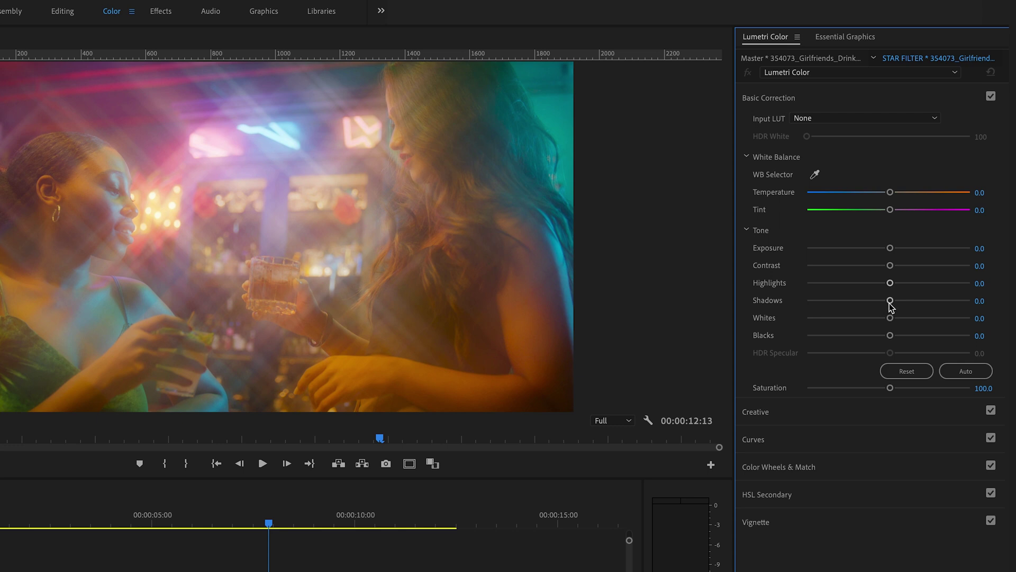
{"action": "left_click_drag", "start_coordinate": [890, 302], "coordinate": [819, 304]}
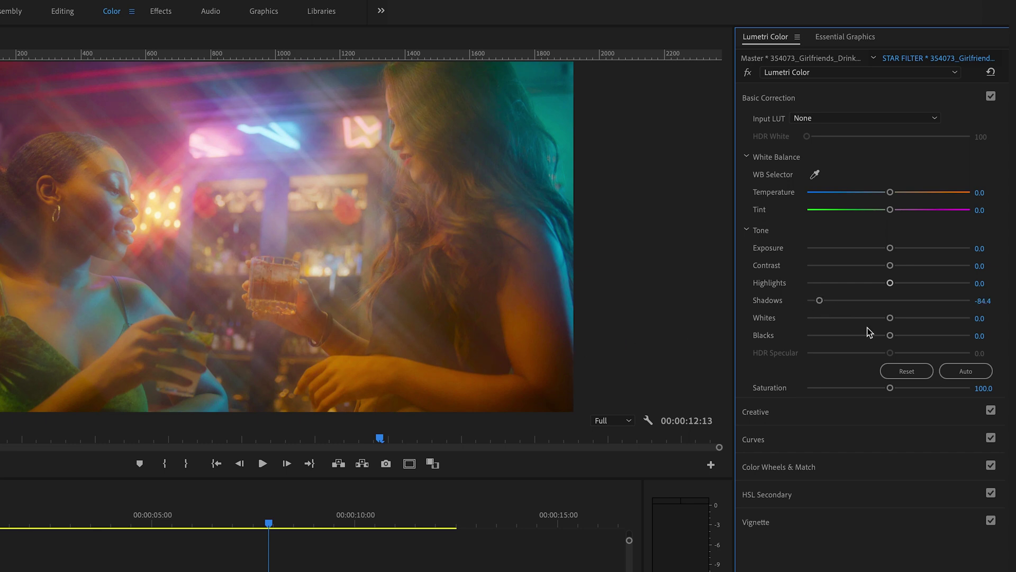
{"action": "left_click_drag", "start_coordinate": [890, 266], "coordinate": [931, 269]}
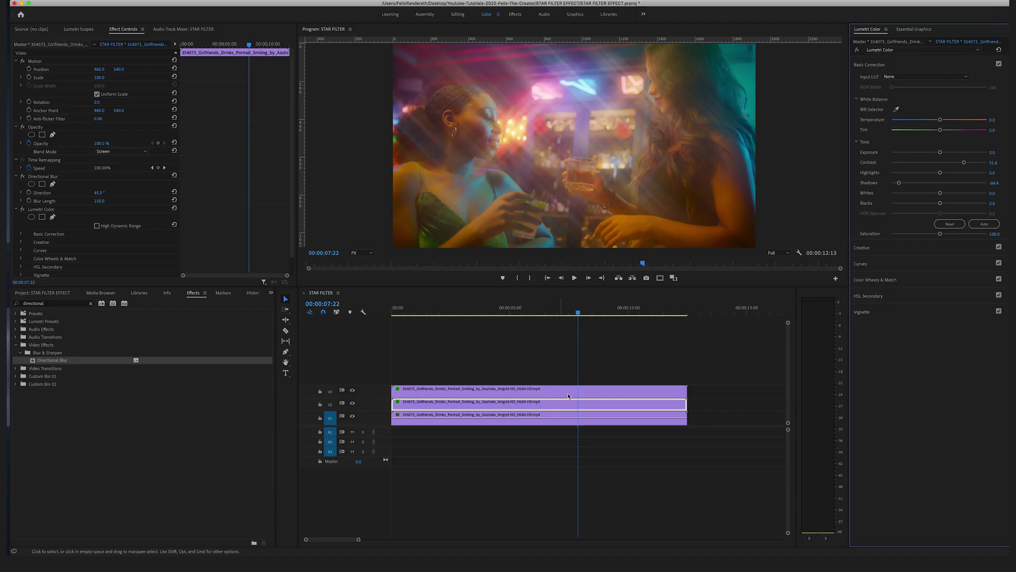
{"action": "left_click", "coordinate": [569, 395]}
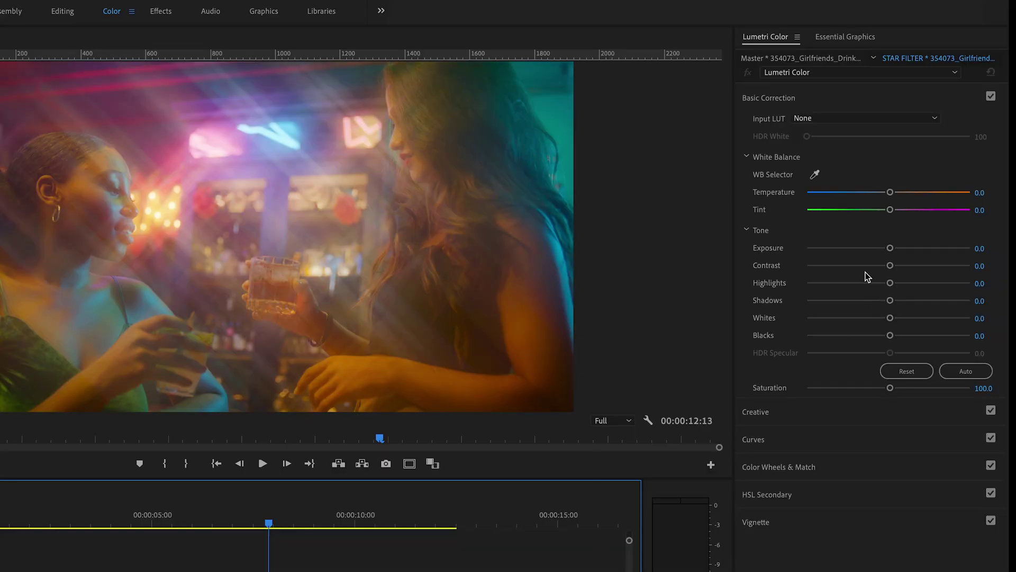
{"action": "left_click_drag", "start_coordinate": [888, 300], "coordinate": [799, 301]}
Step: Raise the V3 copy's Highlights to 100 and Contrast to -100, reviewing with playback
{"action": "left_click", "coordinate": [201, 527]}
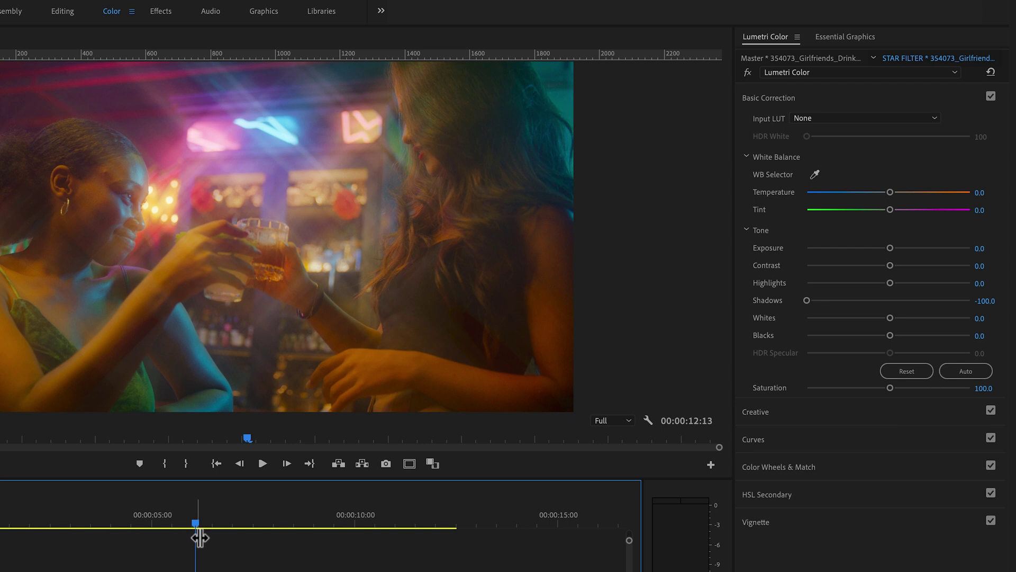
{"action": "key", "text": "space"}
{"action": "key", "text": "space"}
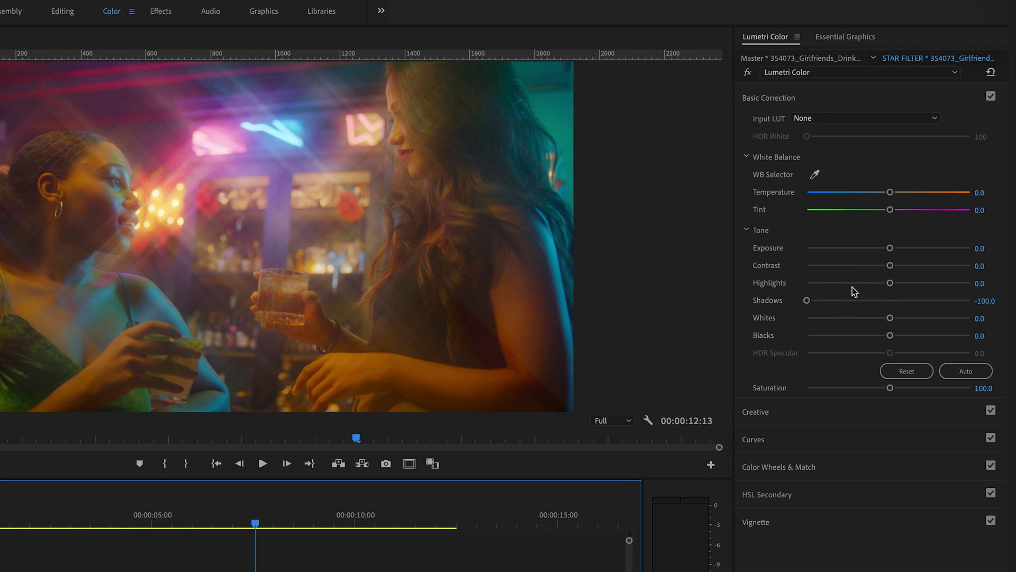
{"action": "left_click_drag", "start_coordinate": [887, 282], "coordinate": [1008, 281]}
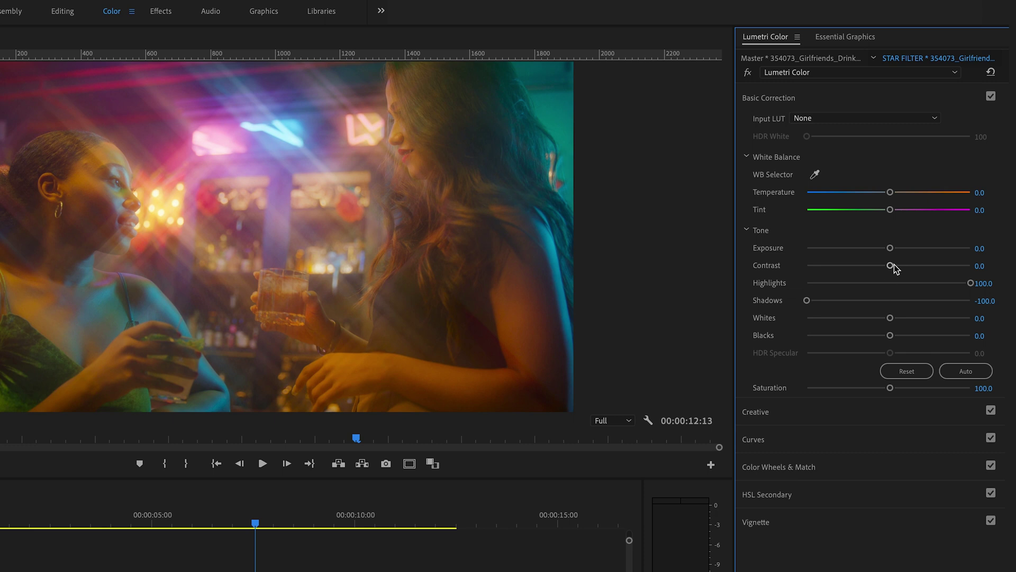
{"action": "left_click_drag", "start_coordinate": [890, 265], "coordinate": [796, 277]}
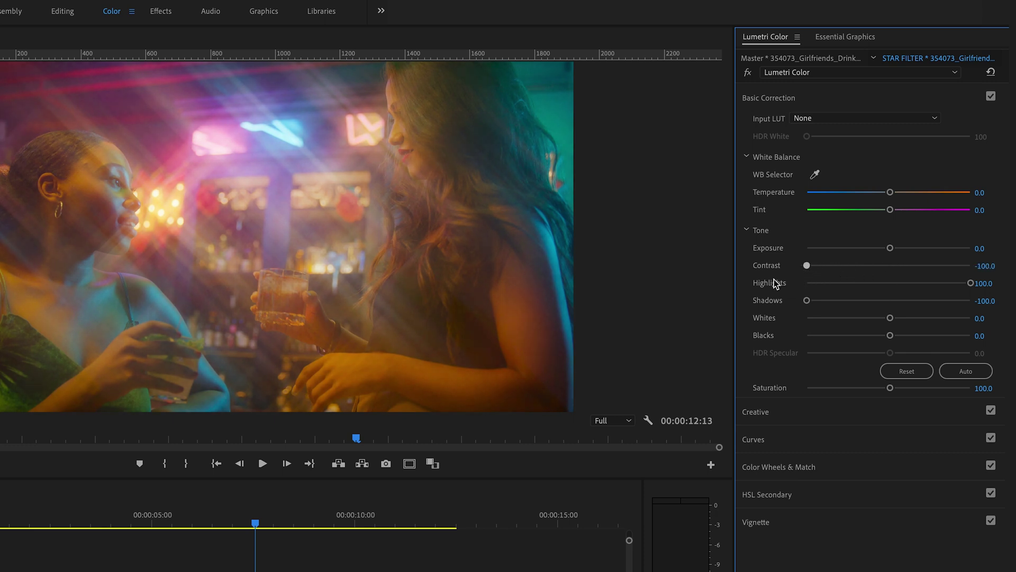
{"action": "key", "text": "space"}
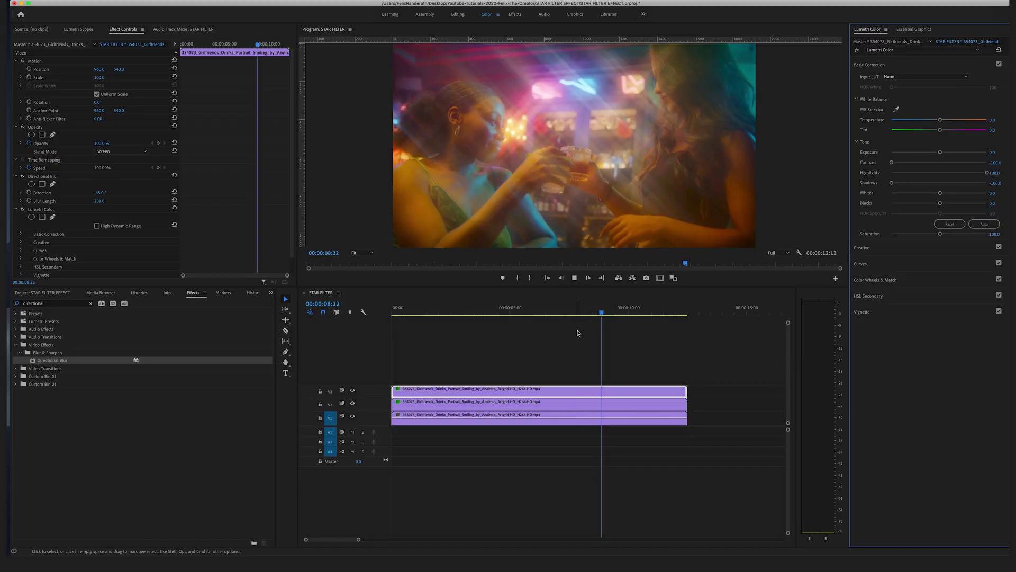